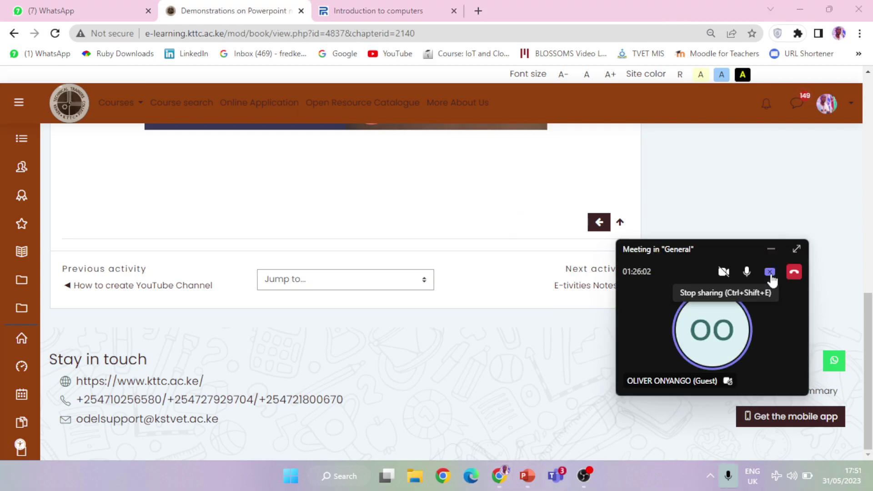
Restart the meeting's full-screen share with computer sound included and minimise the floating meeting window.
{"action": "left_click", "coordinate": [770, 274]}
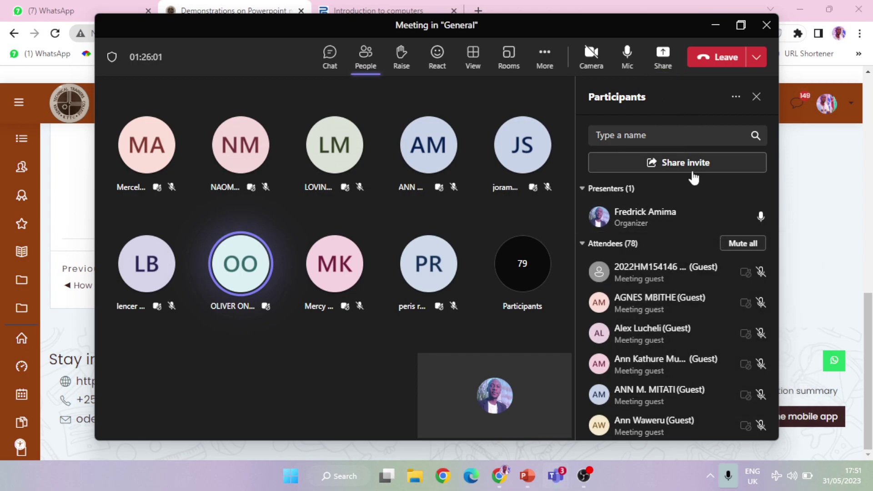
{"action": "left_click", "coordinate": [662, 57]}
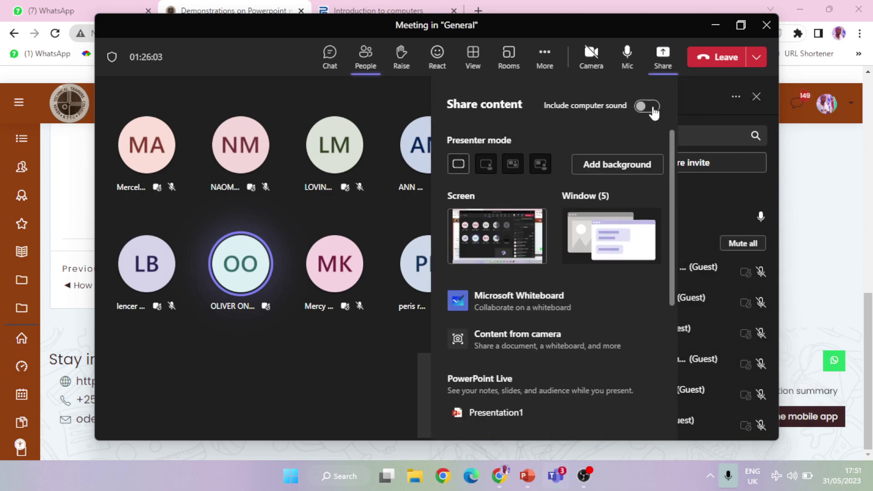
{"action": "left_click", "coordinate": [650, 107]}
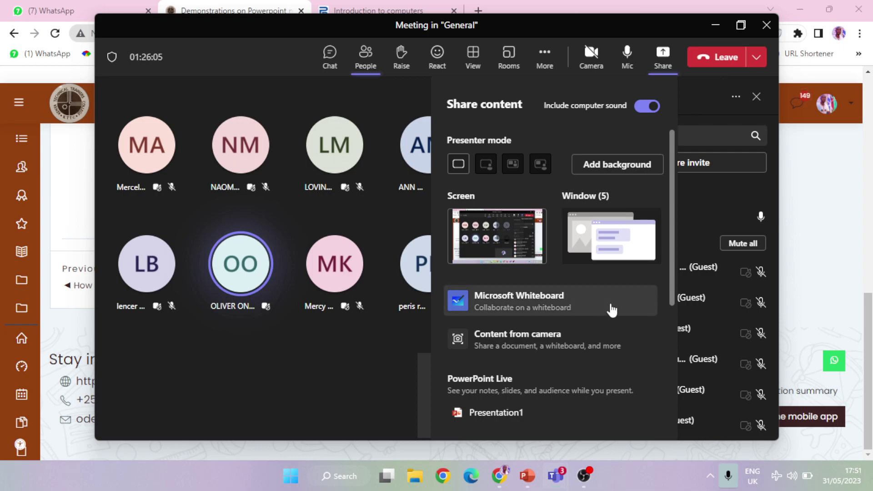
{"action": "left_click", "coordinate": [500, 230]}
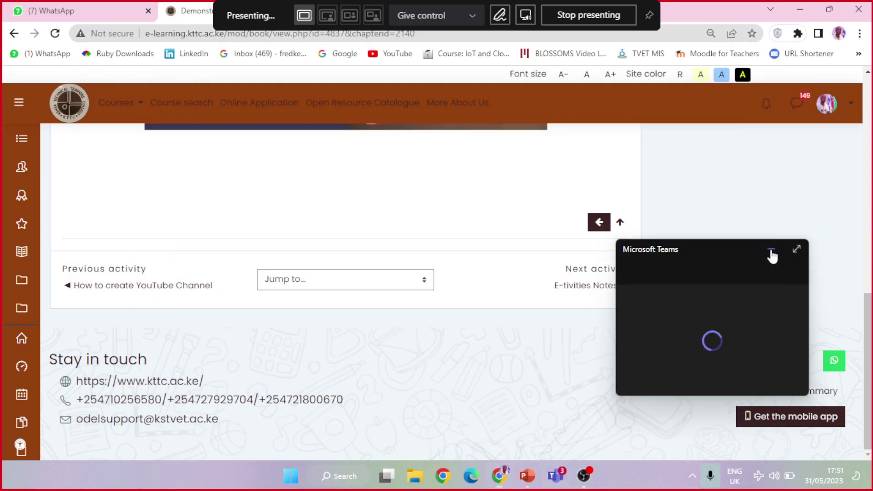
{"action": "left_click", "coordinate": [770, 250]}
Search Google for "loom" in a new browser tab and open the Loom website from the results.
{"action": "scroll", "coordinate": [577, 240], "scroll_direction": "up", "scroll_amount": 4}
{"action": "scroll", "coordinate": [578, 240], "scroll_direction": "up", "scroll_amount": 5}
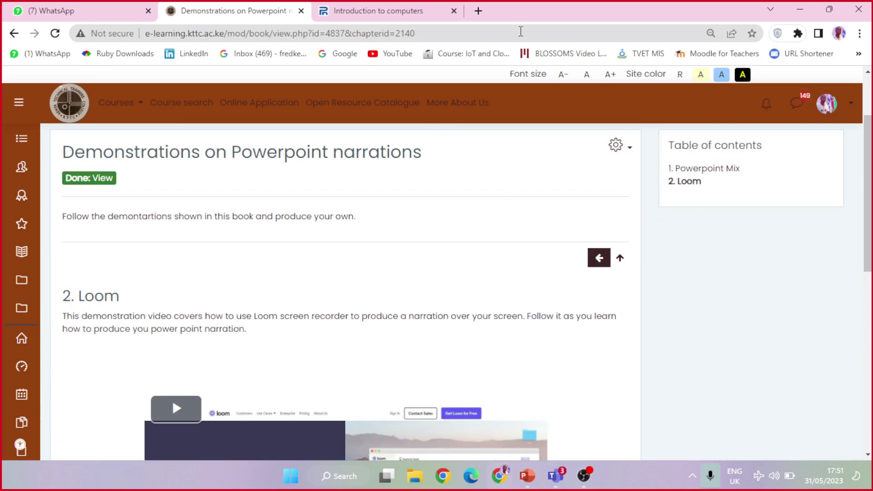
{"action": "left_click", "coordinate": [477, 11]}
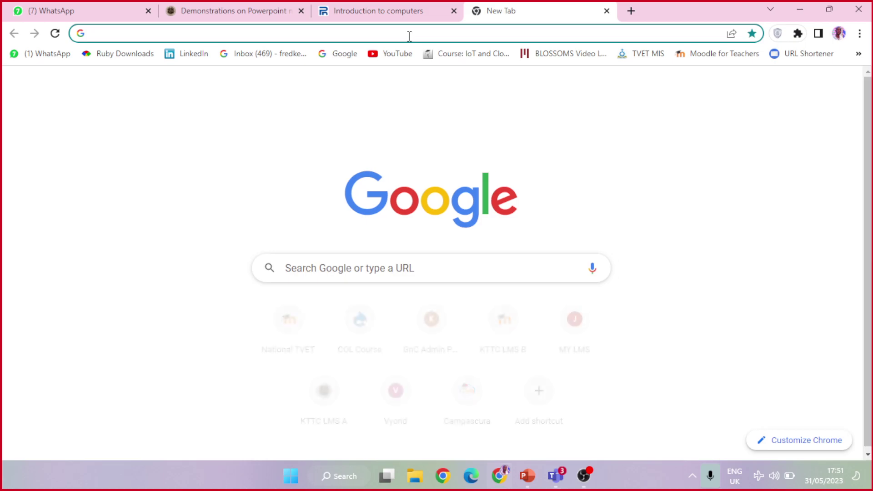
{"action": "type", "text": "loom"}
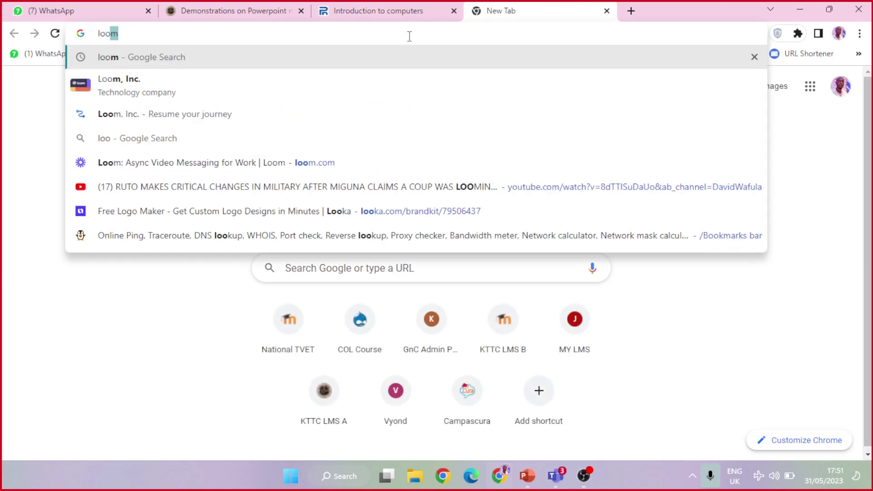
{"action": "key", "text": "Return"}
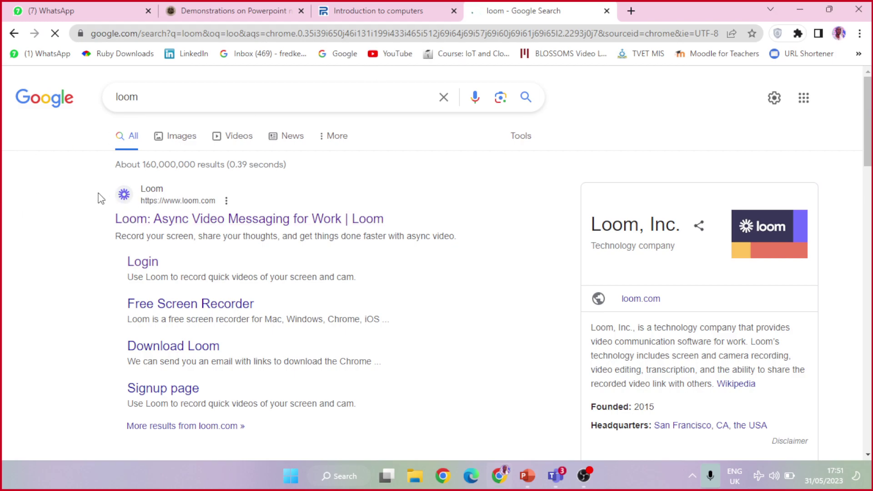
{"action": "triple_click", "coordinate": [226, 211]}
{"action": "left_click", "coordinate": [335, 193]}
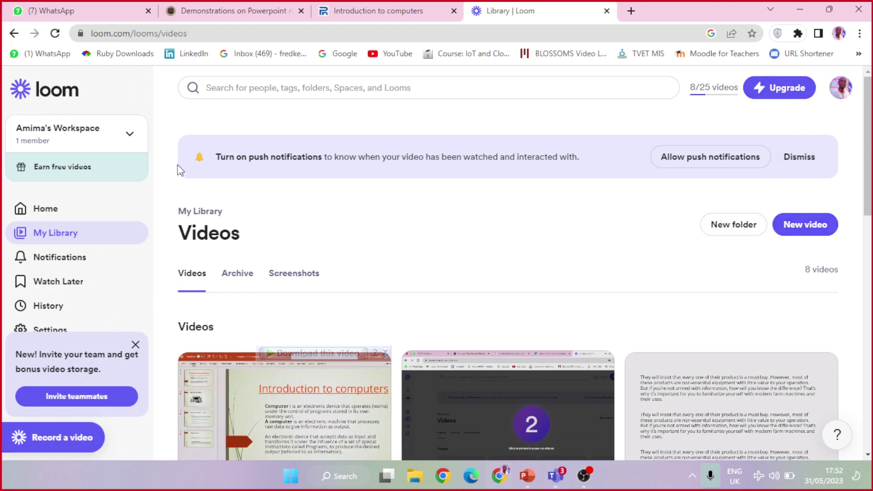
Open the video recorder from the Loom home page, dismissing the teammate invitation card first.
{"action": "left_click", "coordinate": [34, 211]}
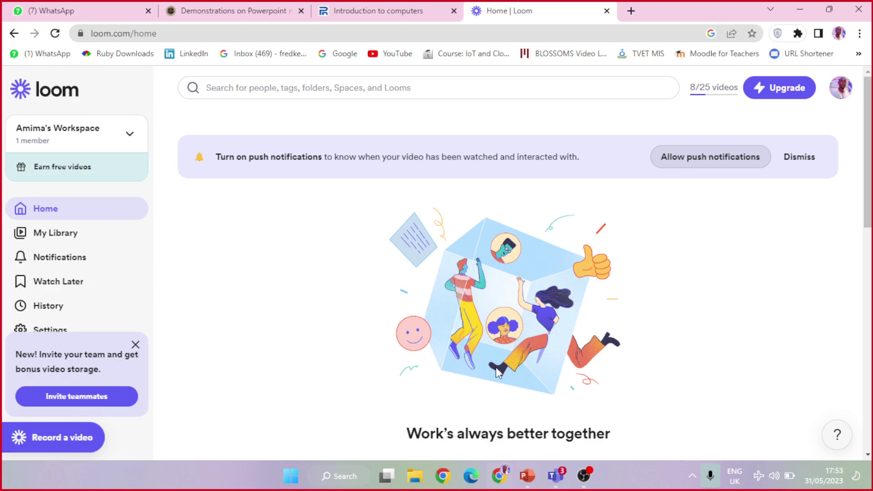
{"action": "left_click", "coordinate": [135, 345]}
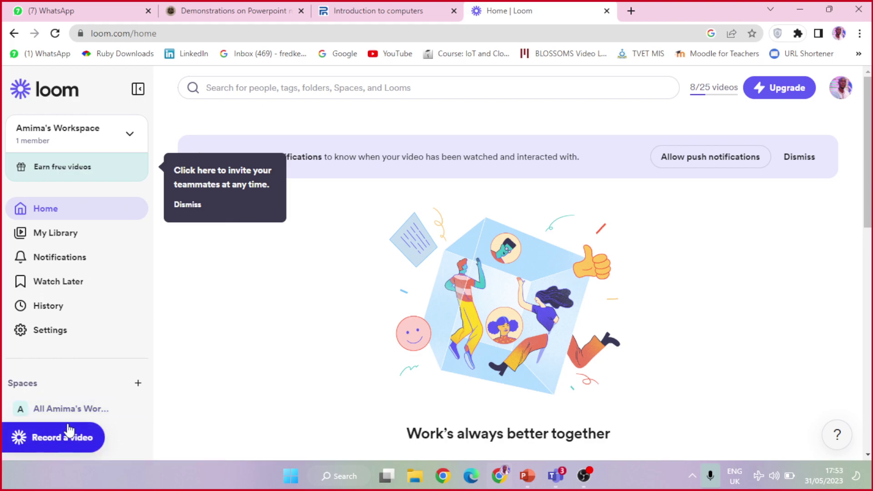
{"action": "scroll", "coordinate": [75, 395], "scroll_direction": "down", "scroll_amount": 1}
{"action": "left_click", "coordinate": [63, 438]}
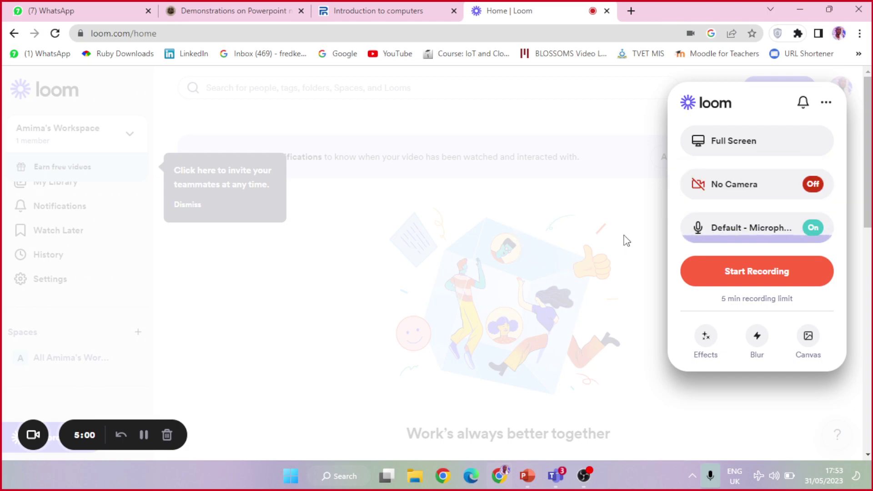
Check the recorder's camera choices and set the on-screen bubble to Avatar.
{"action": "left_click", "coordinate": [780, 186]}
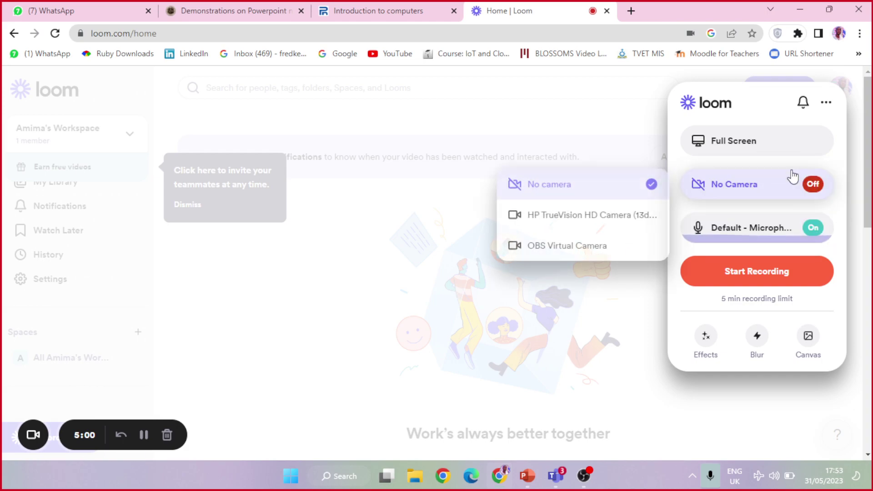
{"action": "left_click", "coordinate": [562, 220]}
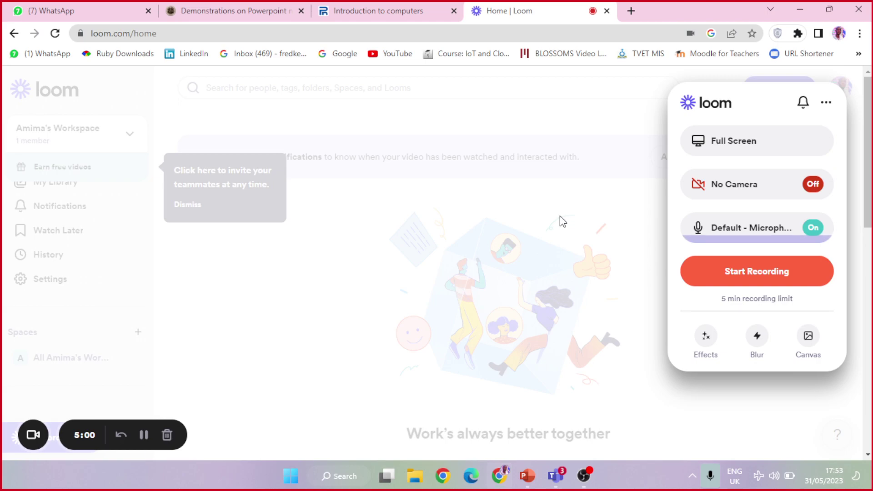
{"action": "left_click", "coordinate": [32, 438]}
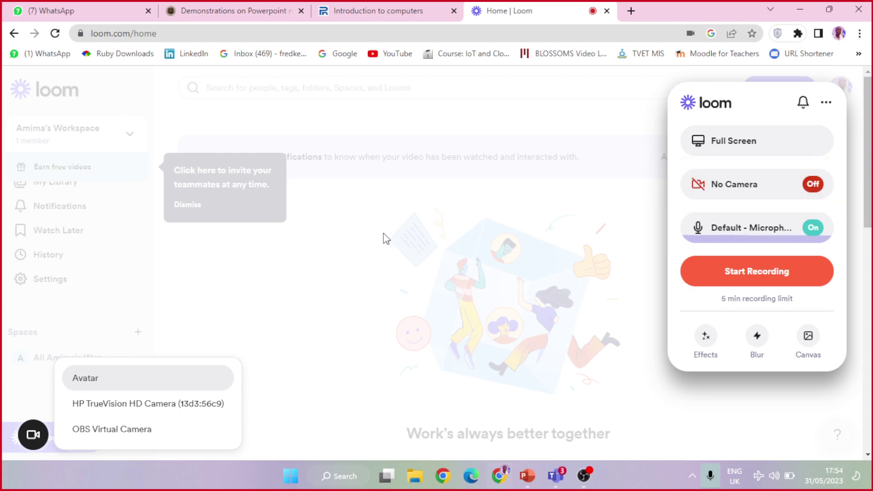
{"action": "left_click", "coordinate": [96, 381]}
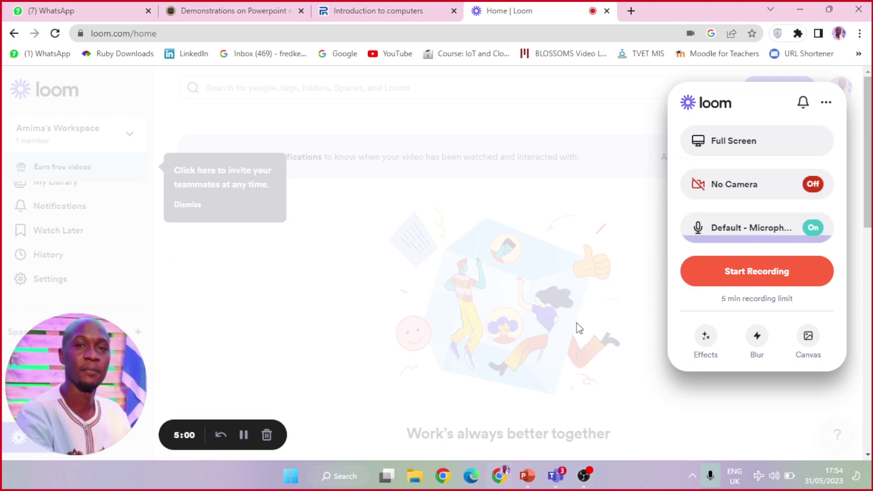
Try to reposition the avatar bubble and reopen the video recorder.
{"action": "mouse_move", "coordinate": [97, 350]}
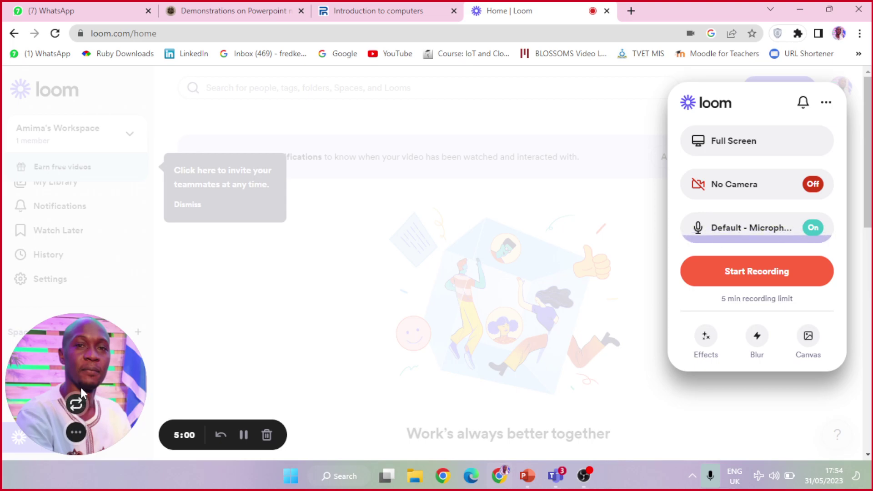
{"action": "mouse_move", "coordinate": [111, 345]}
{"action": "left_mouse_down"}
{"action": "mouse_move", "coordinate": [119, 362]}
{"action": "mouse_move", "coordinate": [97, 345]}
{"action": "left_mouse_up"}
{"action": "left_click", "coordinate": [73, 316]}
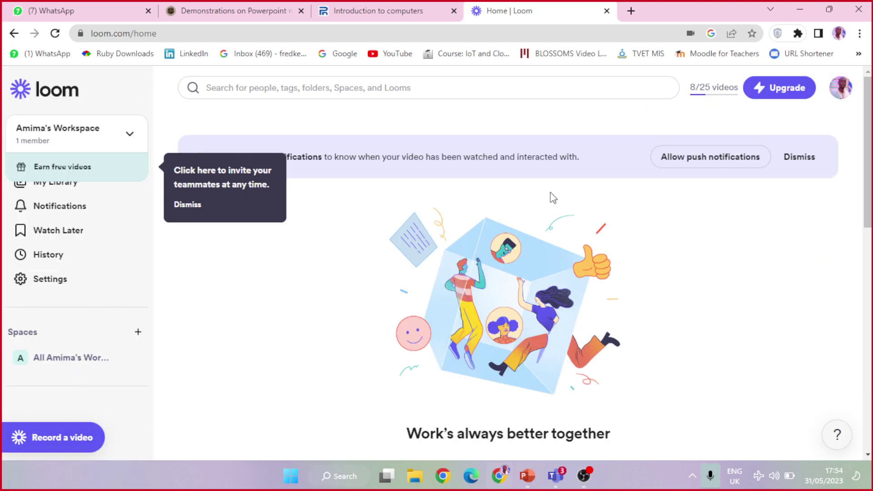
{"action": "left_click", "coordinate": [50, 444]}
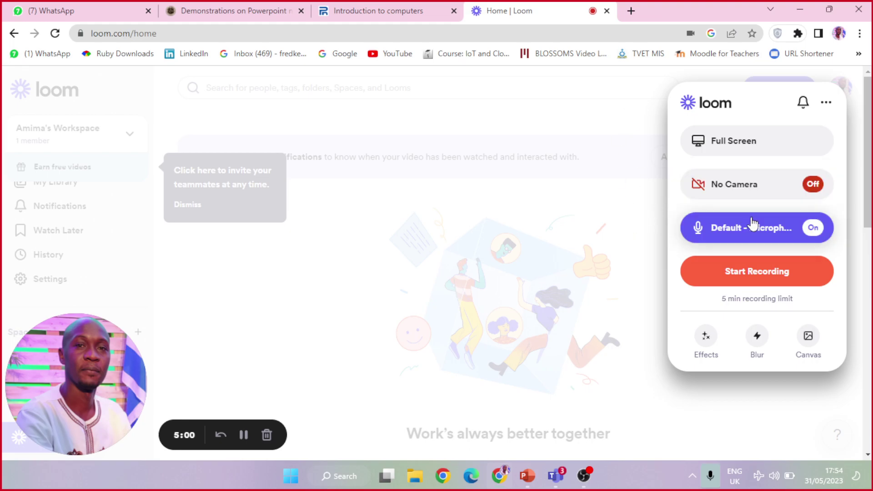
Look at the presentation in PowerPoint and preview the open Teams meeting windows before returning to the Loom recorder.
{"action": "left_click", "coordinate": [527, 475]}
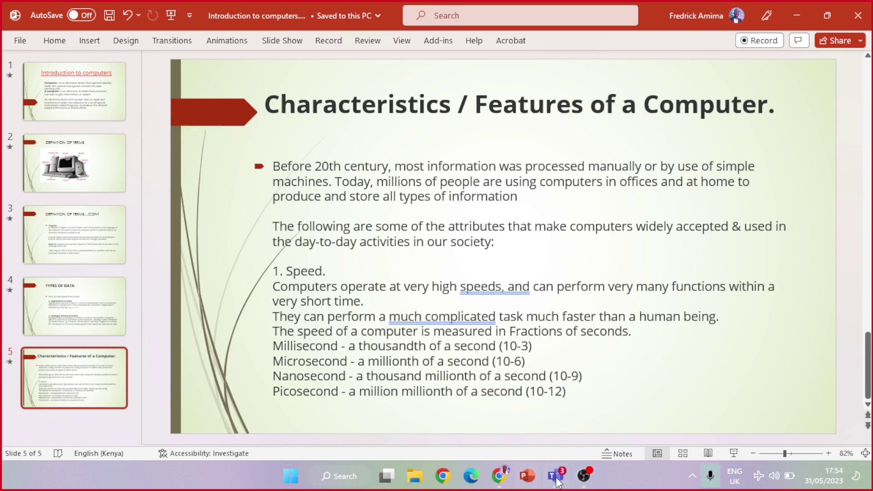
{"action": "mouse_move", "coordinate": [556, 477]}
{"action": "mouse_move", "coordinate": [538, 391]}
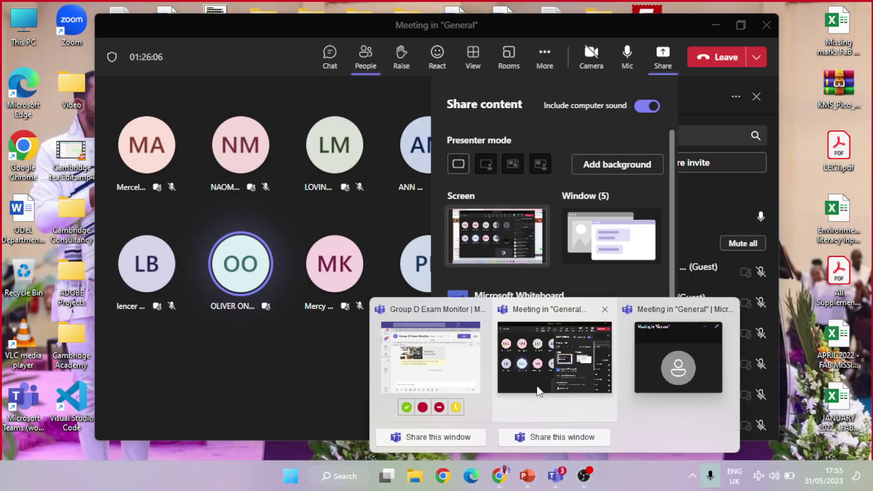
{"action": "left_click", "coordinate": [500, 476]}
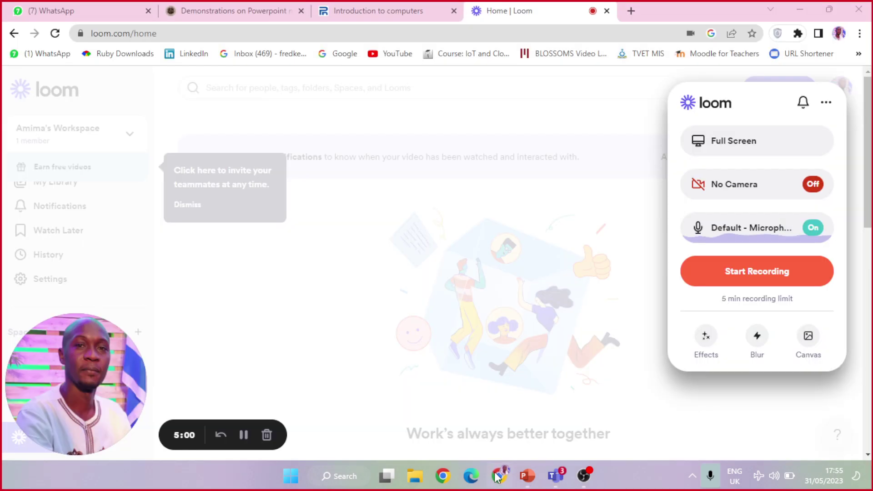
Start a Loom recording of the entire screen and show slide 1 of the Introduction to computers presentation in PowerPoint.
{"action": "left_click", "coordinate": [767, 273]}
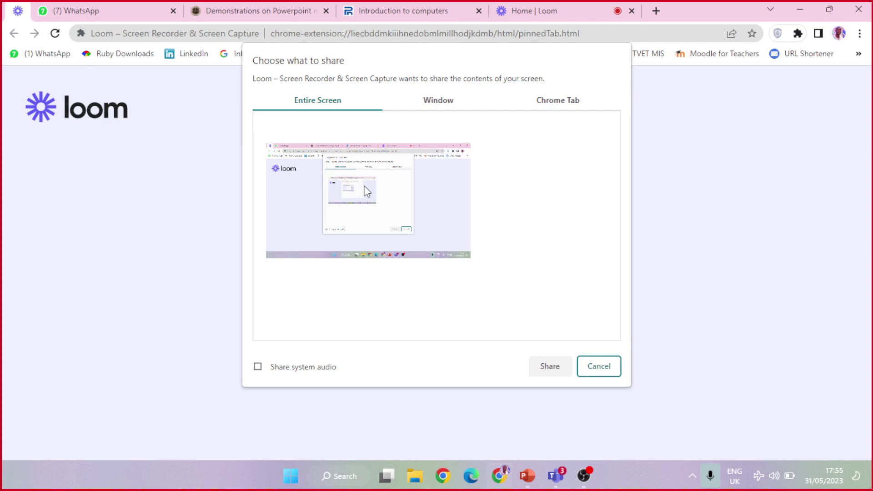
{"action": "left_click", "coordinate": [433, 204]}
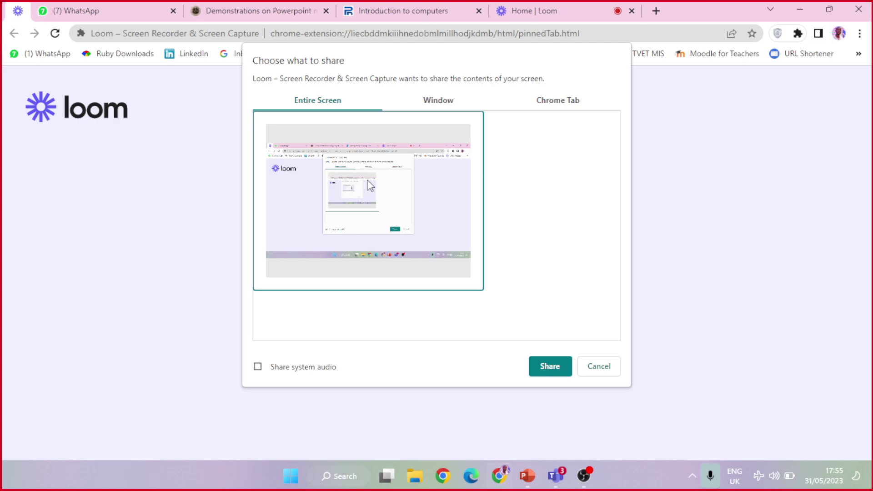
{"action": "left_click", "coordinate": [552, 366]}
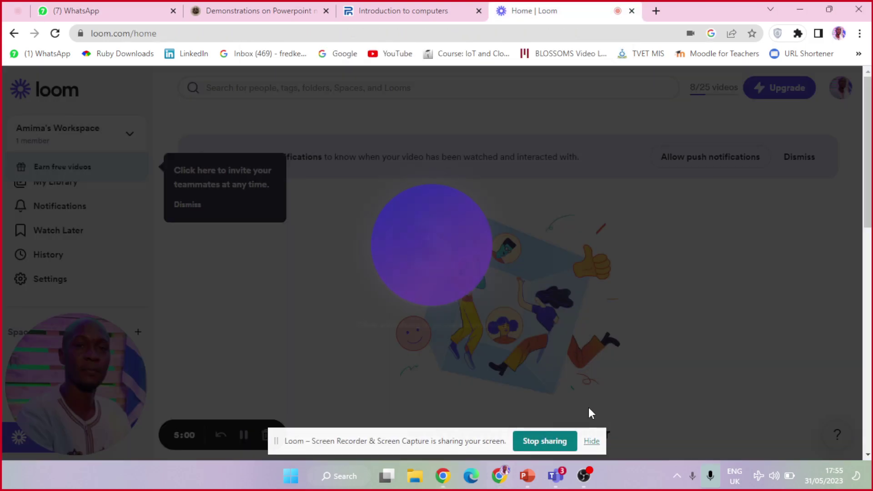
{"action": "left_click", "coordinate": [592, 441]}
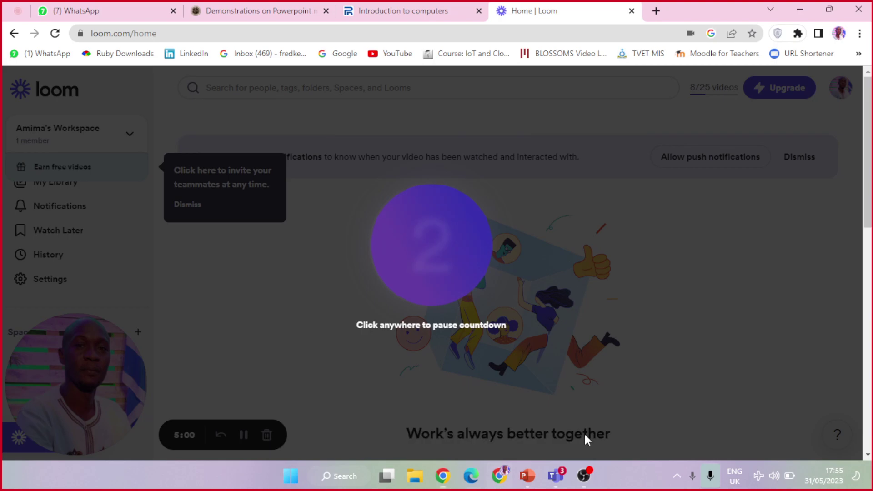
{"action": "left_click", "coordinate": [526, 475]}
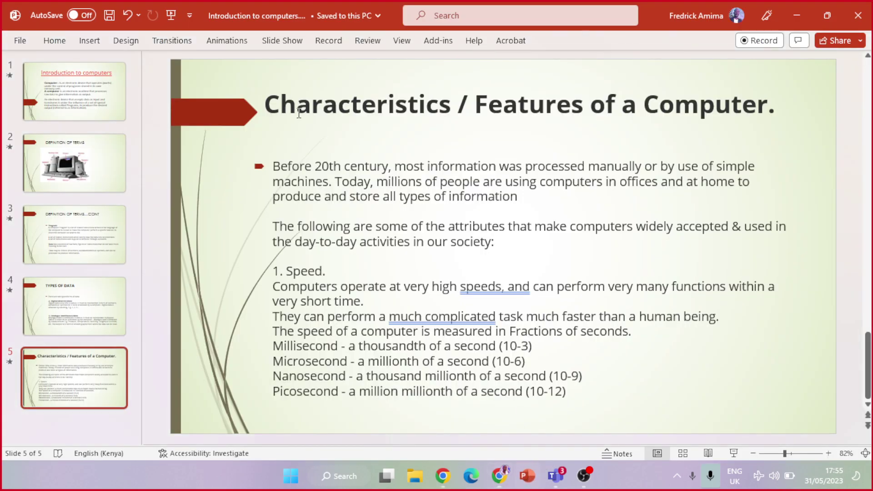
{"action": "left_click", "coordinate": [58, 91]}
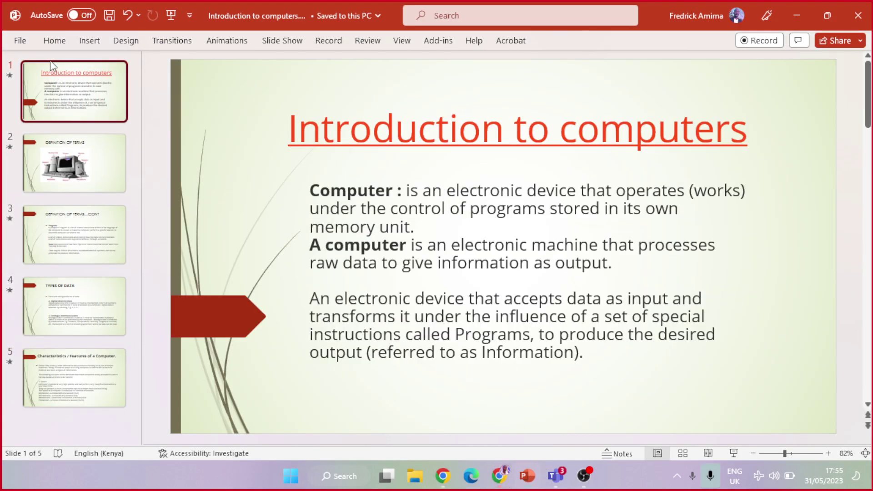
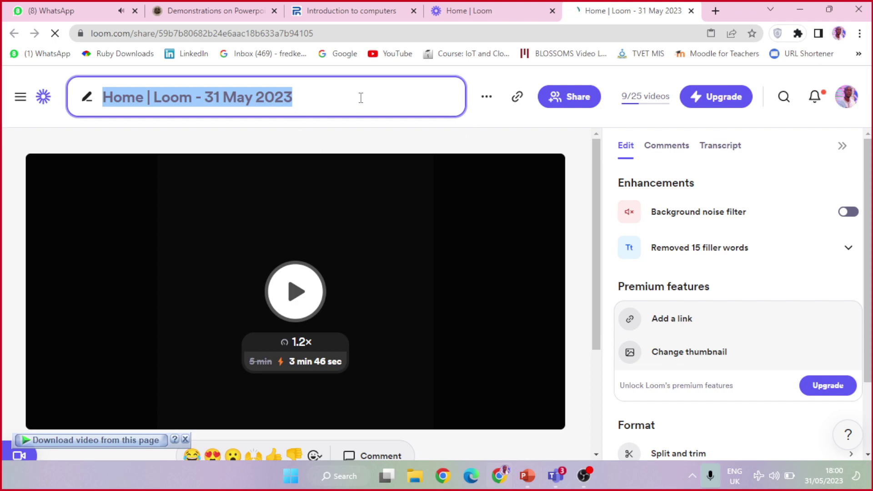
Rename the recorded Loom video as "Computers".
{"action": "type", "text": "I"}
{"action": "type", "text": "Computers"}
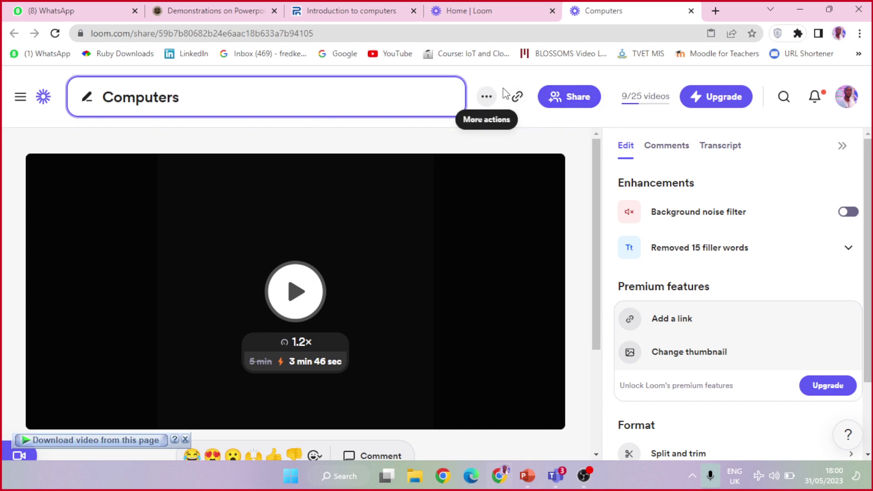
{"action": "key", "text": "Return"}
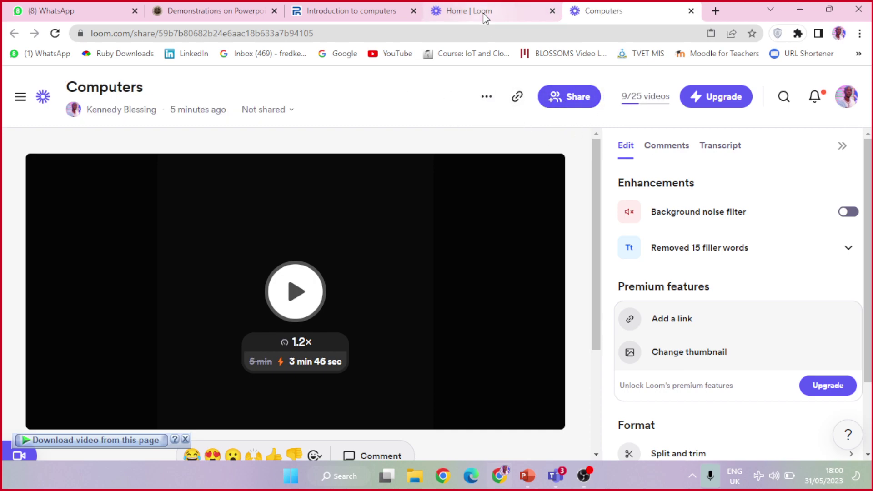
Play and pause the Computers recording, and expand its player to full screen.
{"action": "left_click", "coordinate": [295, 293]}
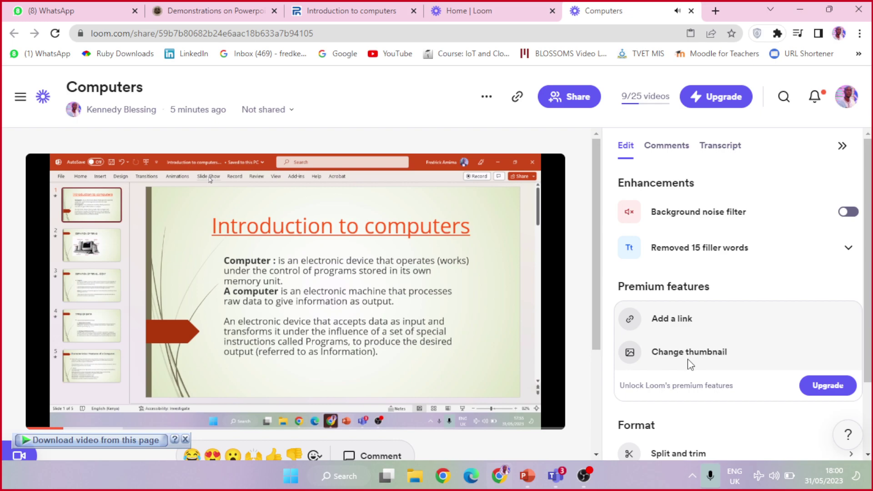
{"action": "left_click", "coordinate": [41, 415]}
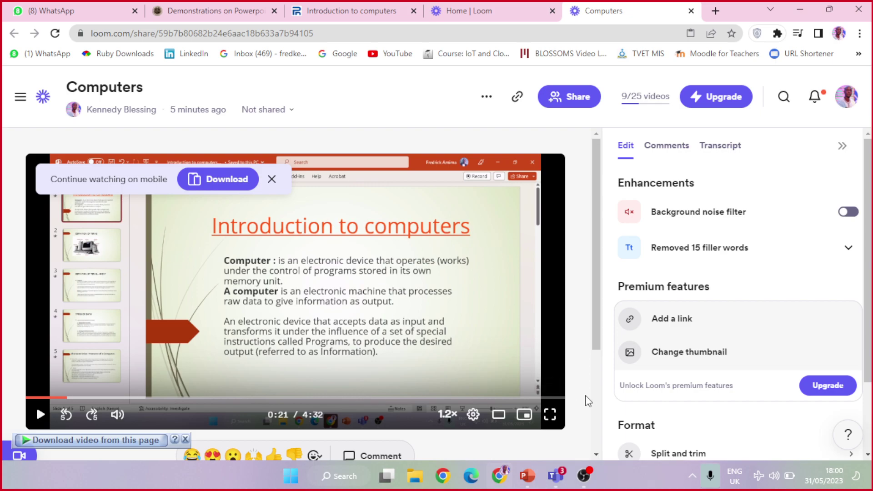
{"action": "left_click", "coordinate": [555, 476]}
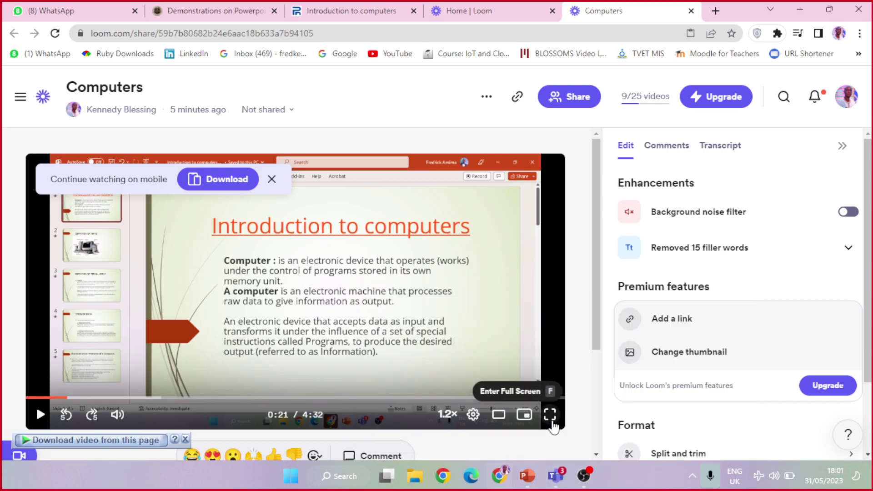
{"action": "left_click", "coordinate": [551, 414]}
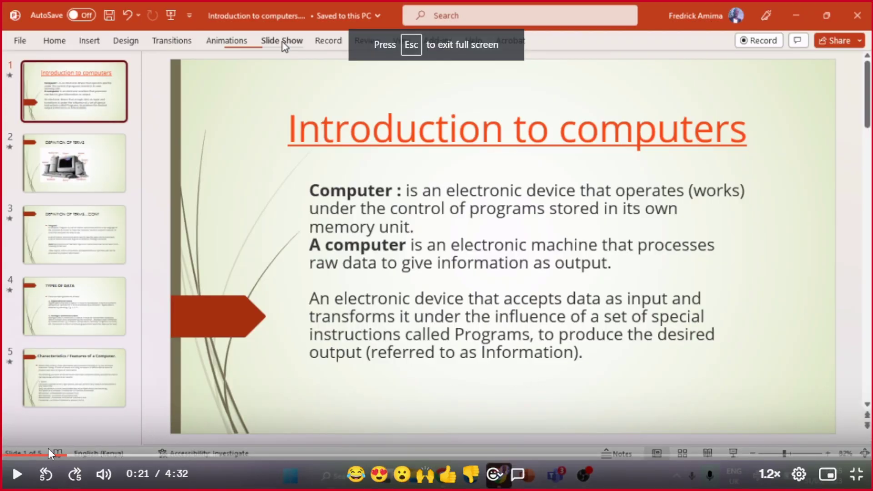
Play the Computers recording in full screen, return to the video page and pause playback.
{"action": "left_click", "coordinate": [16, 474]}
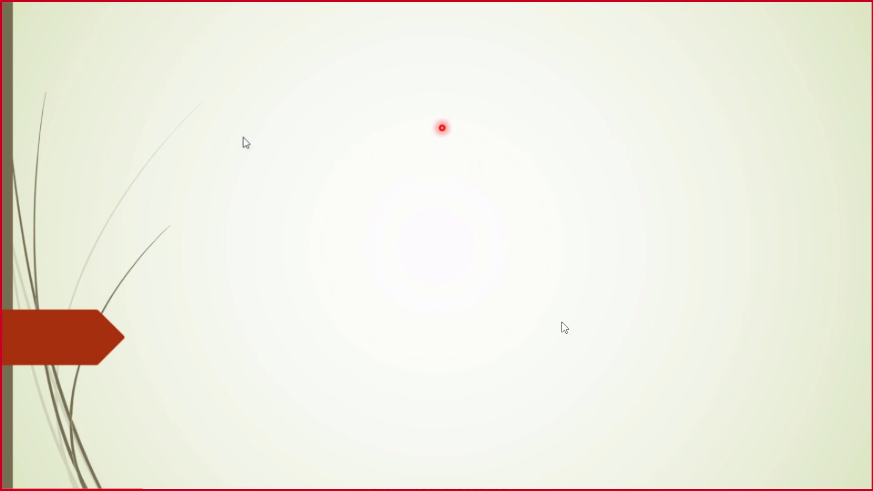
{"action": "key", "text": "Escape"}
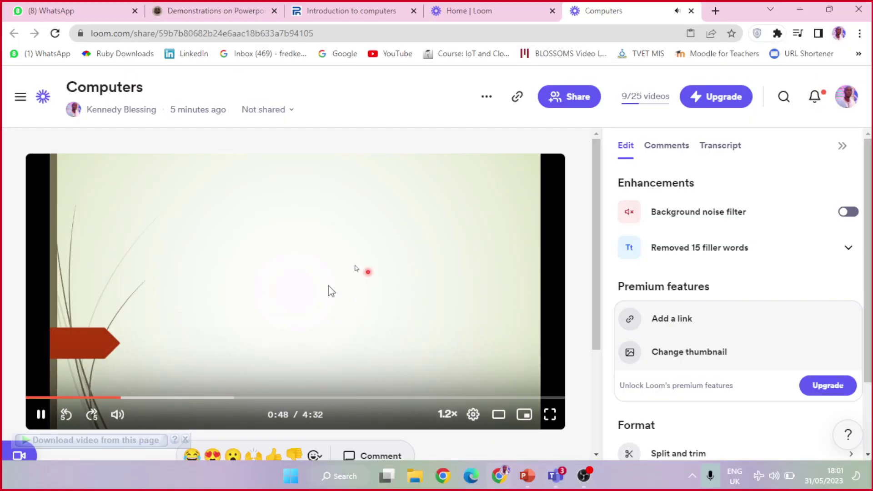
{"action": "left_click", "coordinate": [40, 415]}
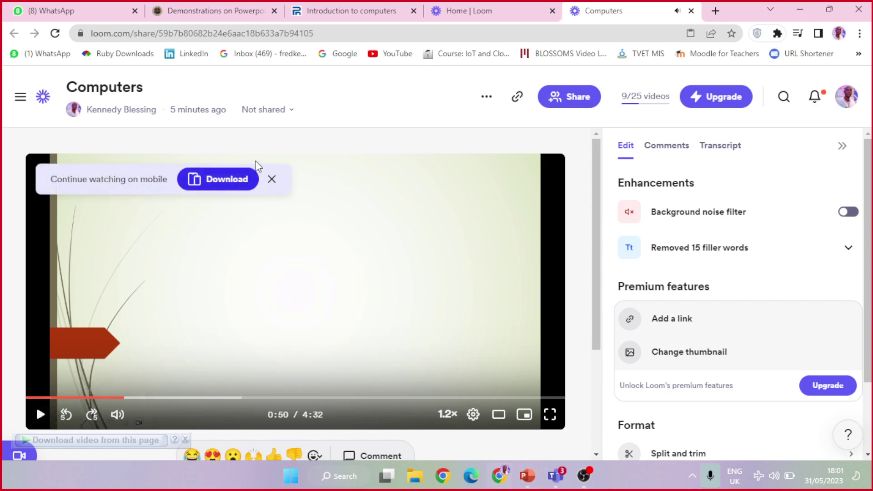
Try to download the video through the mobile viewing prompt, return to its page and check the other video actions.
{"action": "left_click", "coordinate": [235, 181]}
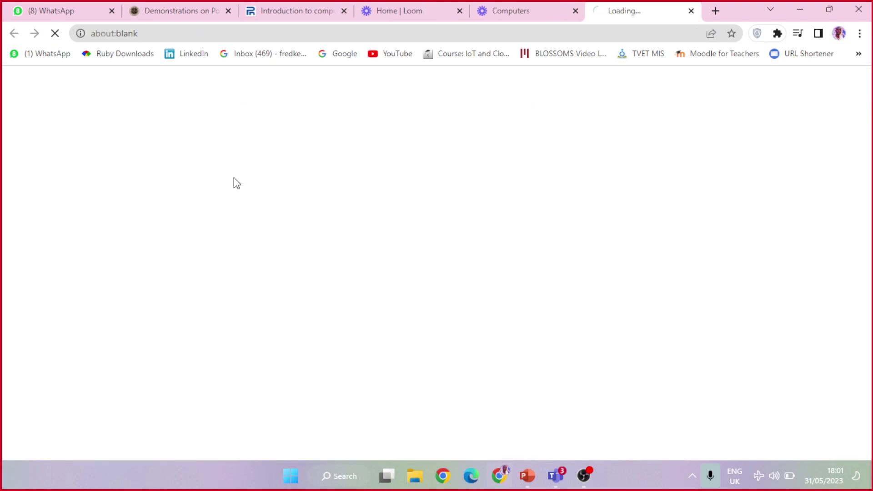
{"action": "mouse_move", "coordinate": [526, 14]}
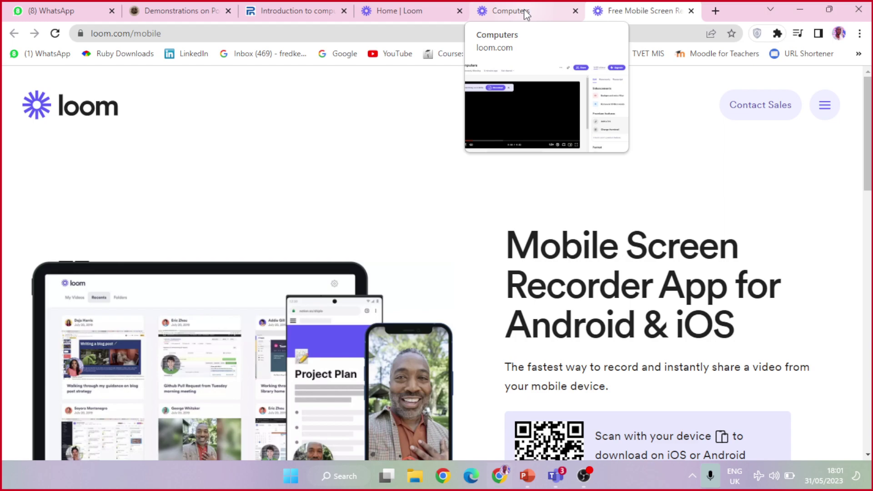
{"action": "left_click", "coordinate": [526, 14]}
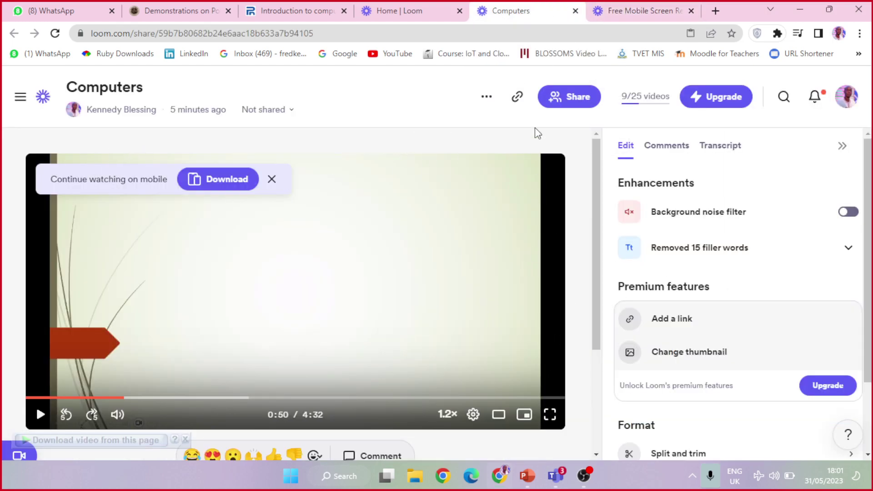
{"action": "left_click", "coordinate": [484, 99]}
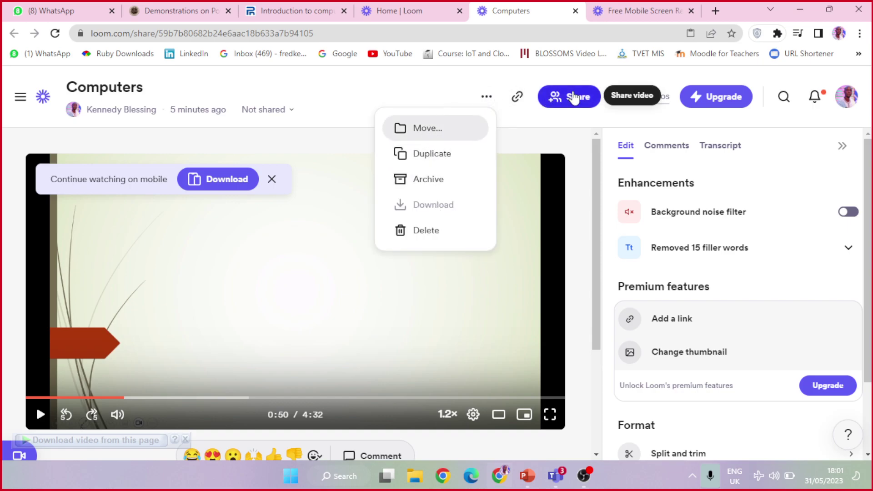
Rename the video as "Introduction To Computers_2".
{"action": "left_click", "coordinate": [448, 82]}
{"action": "key", "text": "ctrl+a"}
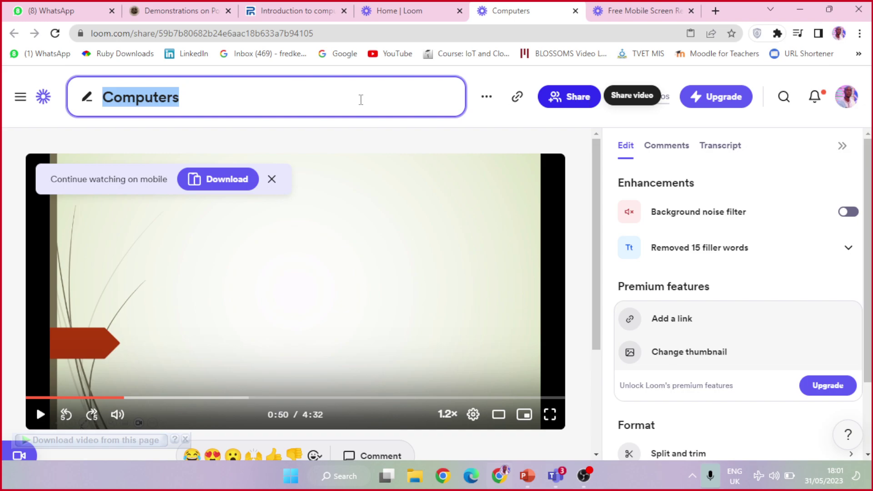
{"action": "left_click", "coordinate": [215, 95]}
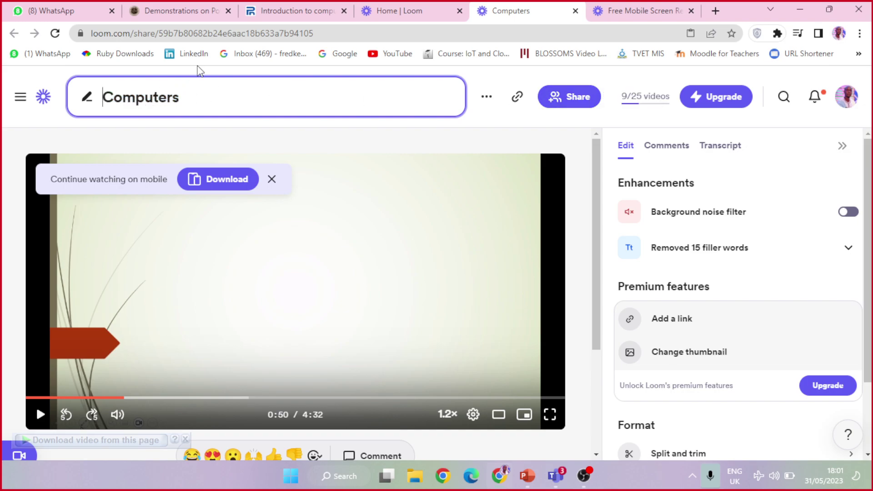
{"action": "type", "text": "Introc"}
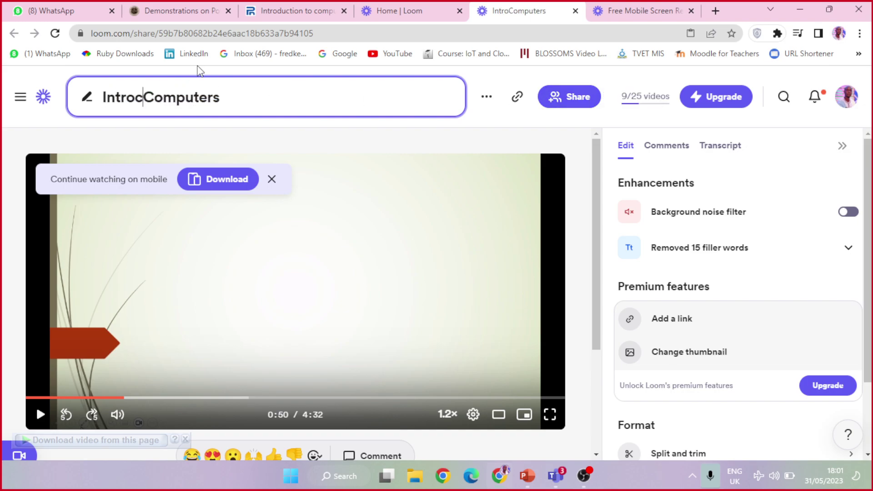
{"action": "key", "text": "BackSpace"}
{"action": "type", "text": "duction "}
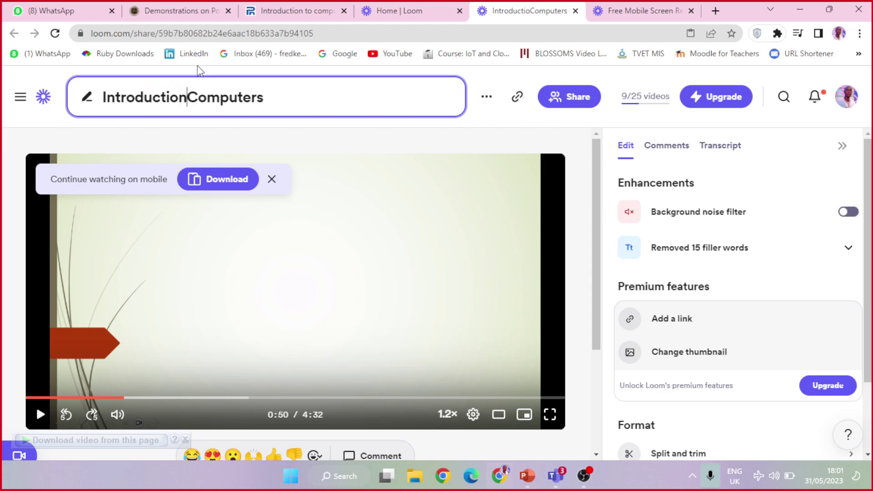
{"action": "type", "text": "To"}
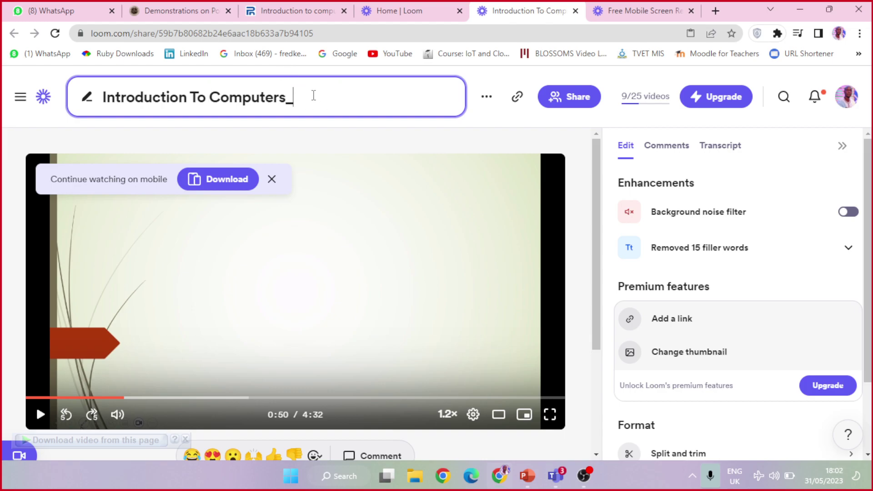
{"action": "left_click", "coordinate": [487, 69]}
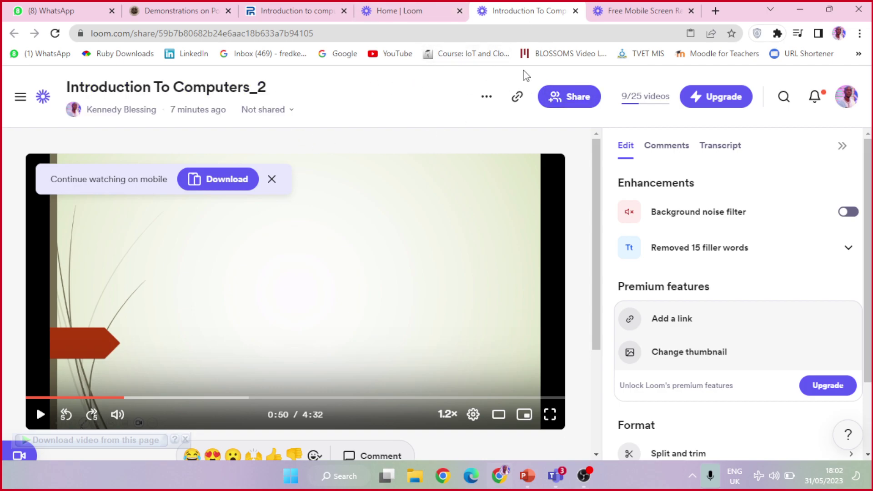
Share the Introduction To Computers_2 video with the entire workspace with "Can view" access.
{"action": "left_click", "coordinate": [563, 100]}
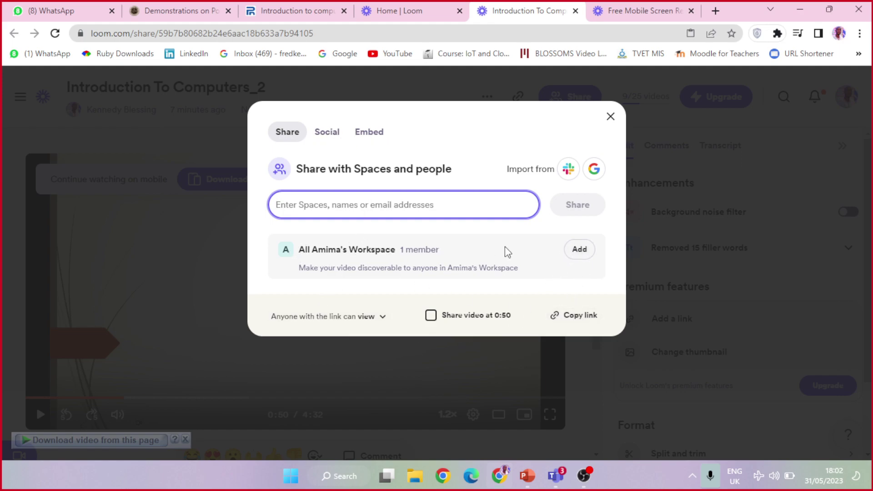
{"action": "left_click", "coordinate": [579, 250]}
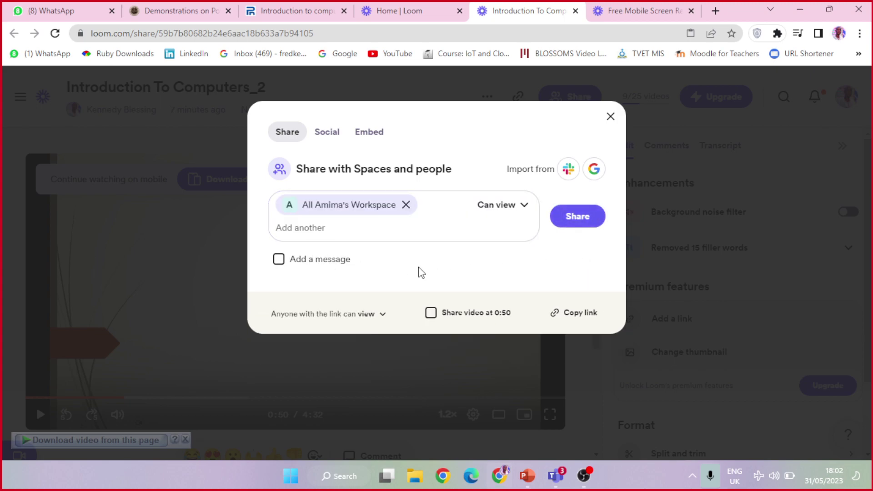
{"action": "left_click", "coordinate": [576, 220]}
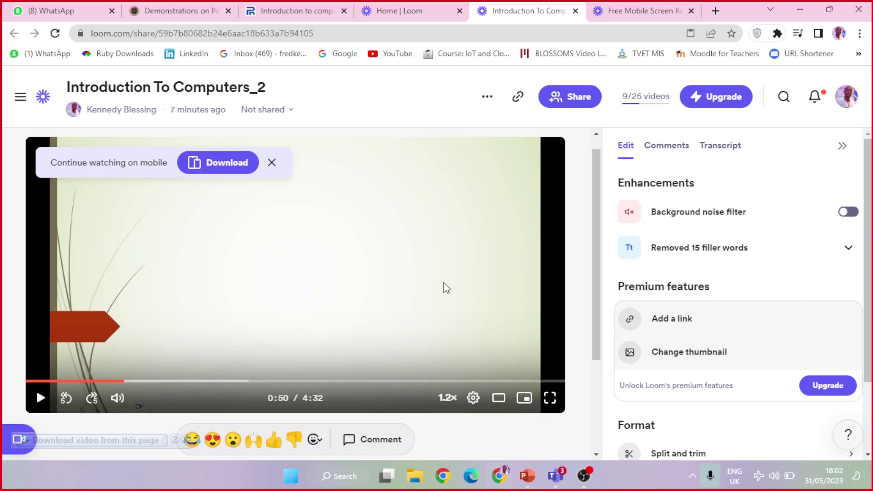
Review the video's details and available actions, and close the video page and the mobile app page.
{"action": "scroll", "coordinate": [245, 336], "scroll_direction": "down", "scroll_amount": 3}
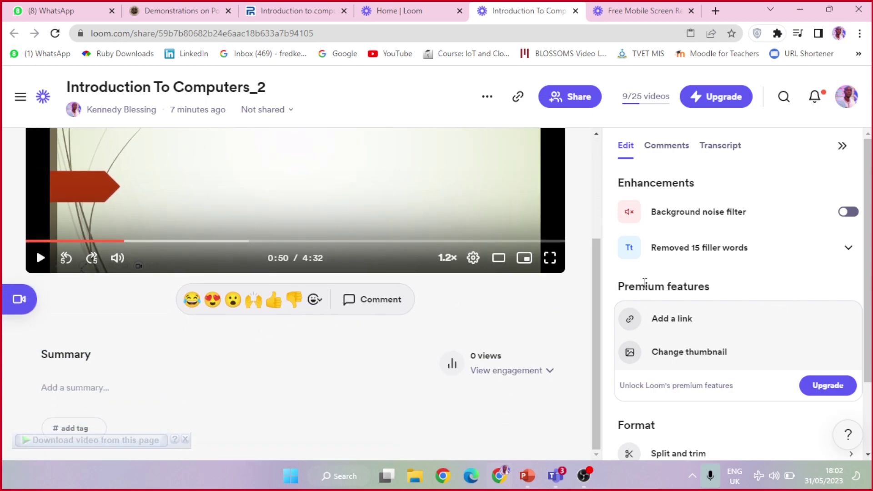
{"action": "scroll", "coordinate": [498, 223], "scroll_direction": "up", "scroll_amount": 3}
{"action": "left_click", "coordinate": [488, 96]}
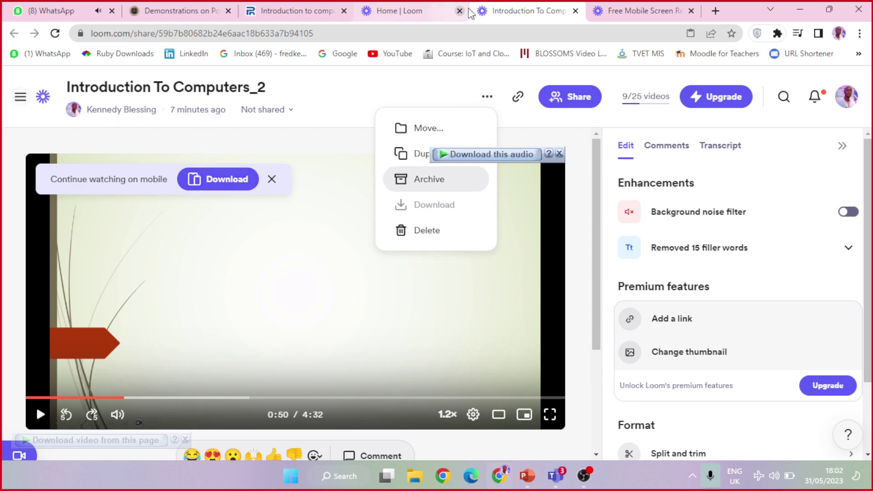
{"action": "left_click", "coordinate": [690, 11]}
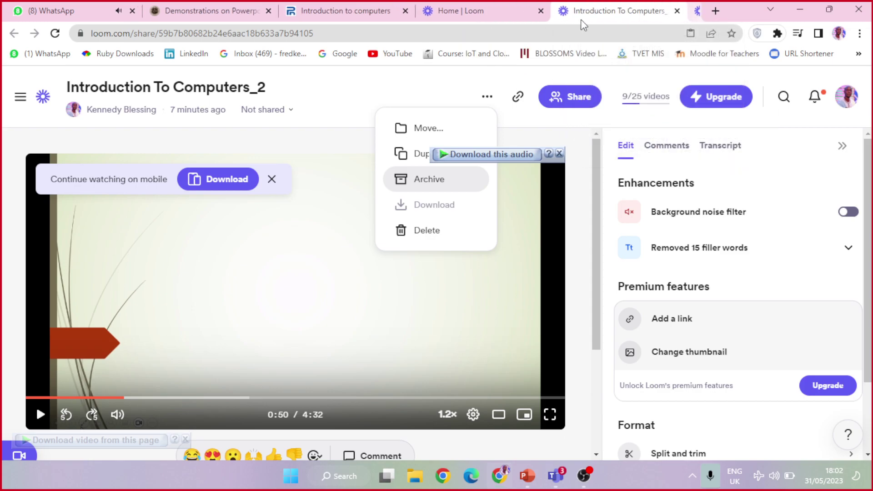
{"action": "left_click", "coordinate": [691, 11]}
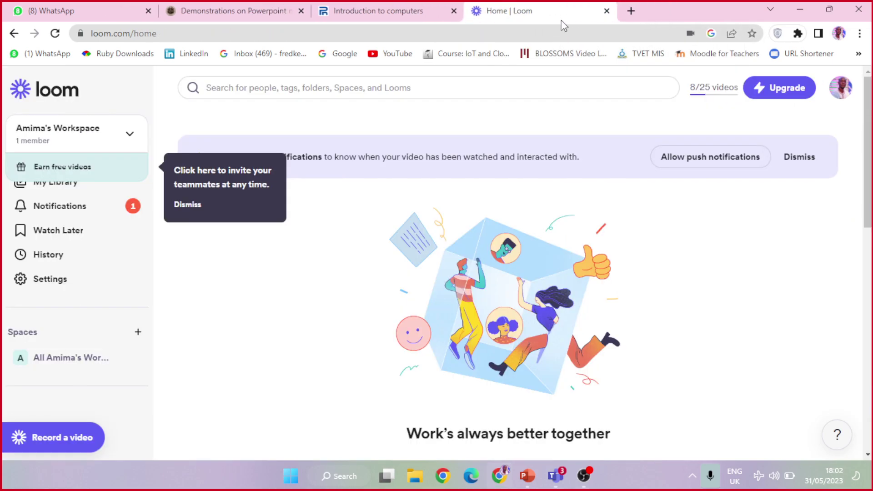
Reload the Loom home page and open the workspace's shared space at its list of videos.
{"action": "left_click", "coordinate": [50, 131]}
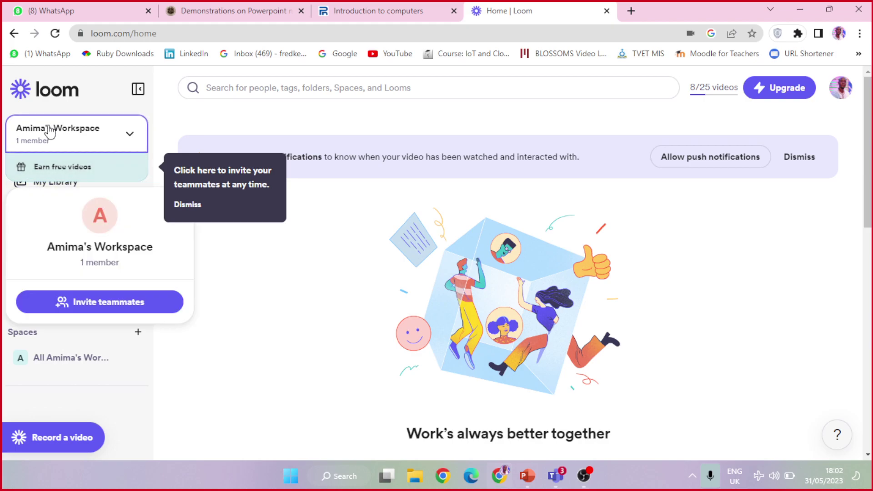
{"action": "left_click", "coordinate": [55, 34]}
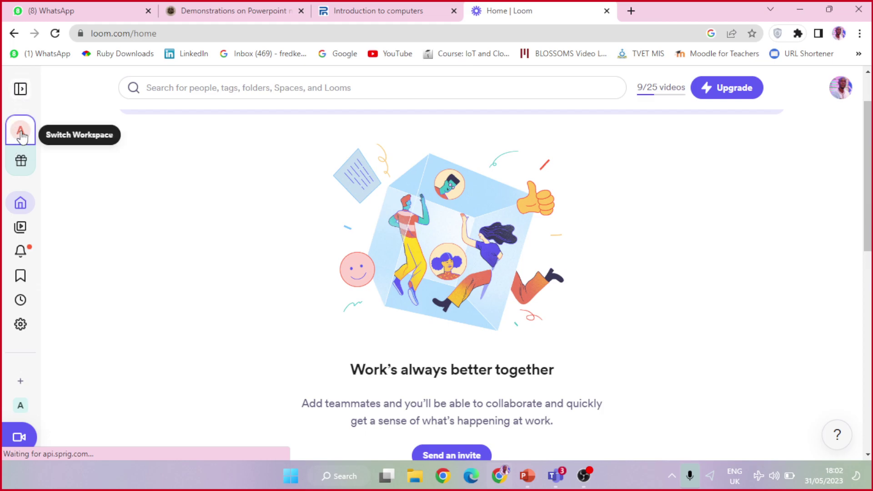
{"action": "left_click", "coordinate": [22, 90]}
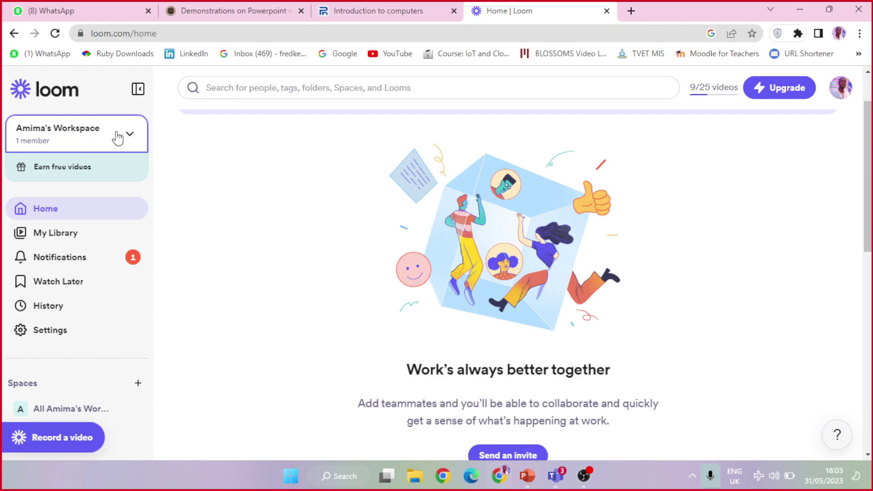
{"action": "left_click", "coordinate": [129, 137]}
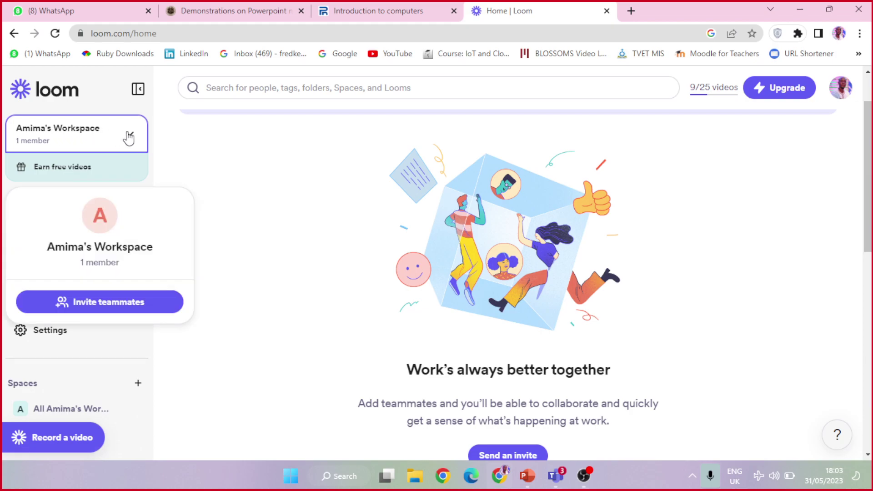
{"action": "mouse_move", "coordinate": [61, 133]}
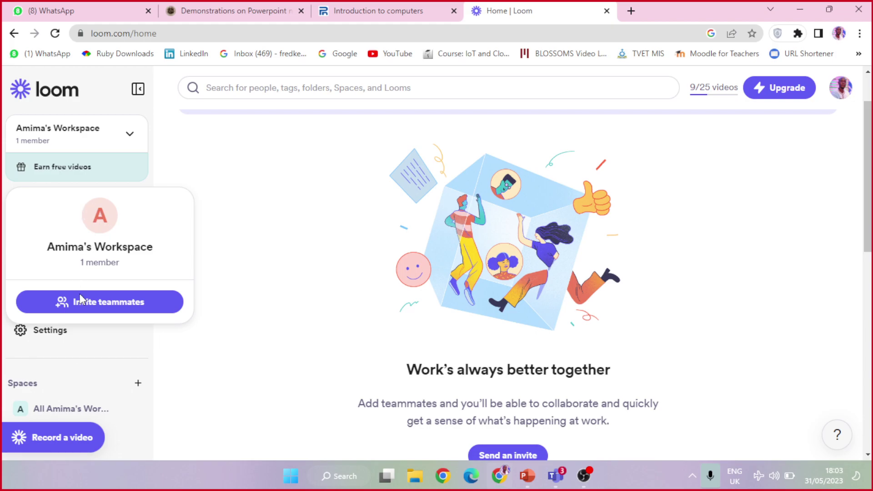
{"action": "left_click", "coordinate": [68, 411]}
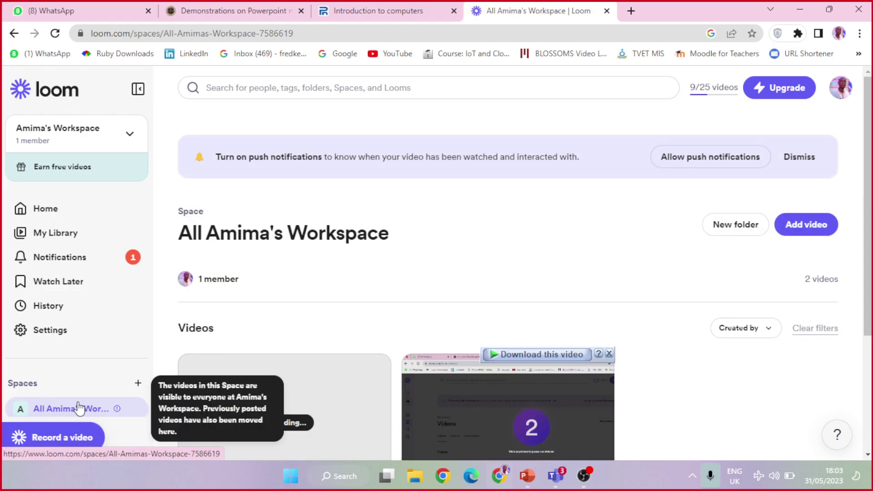
{"action": "scroll", "coordinate": [614, 249], "scroll_direction": "down", "scroll_amount": 4}
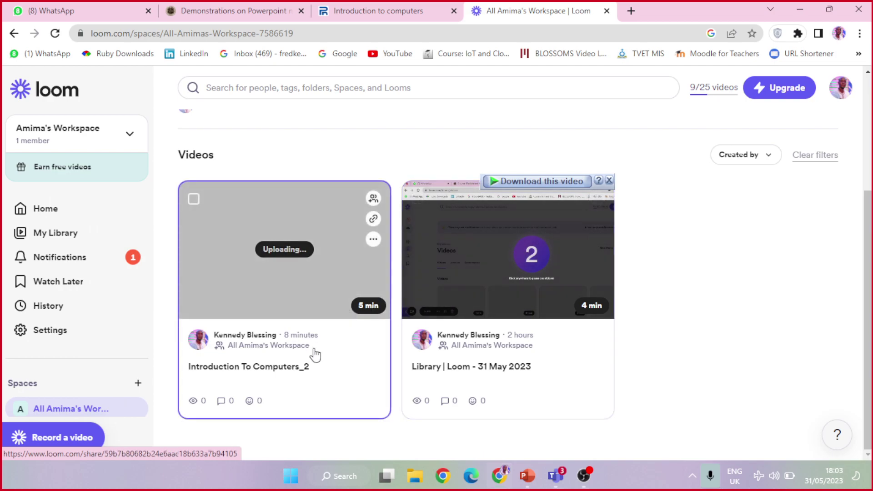
Try to download Introduction To Computers_2, and download the "Library | Loom - 31 May 2023" video.
{"action": "left_click", "coordinate": [373, 241]}
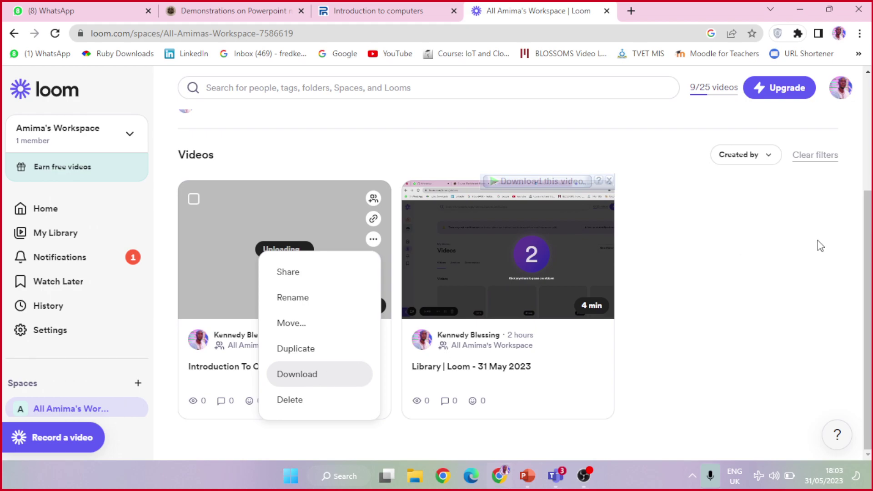
{"action": "left_click", "coordinate": [303, 384]}
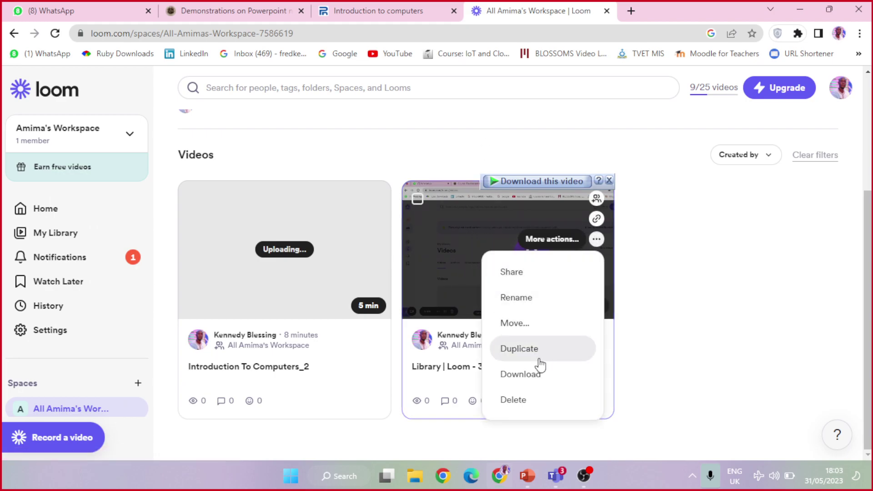
{"action": "left_click", "coordinate": [523, 374]}
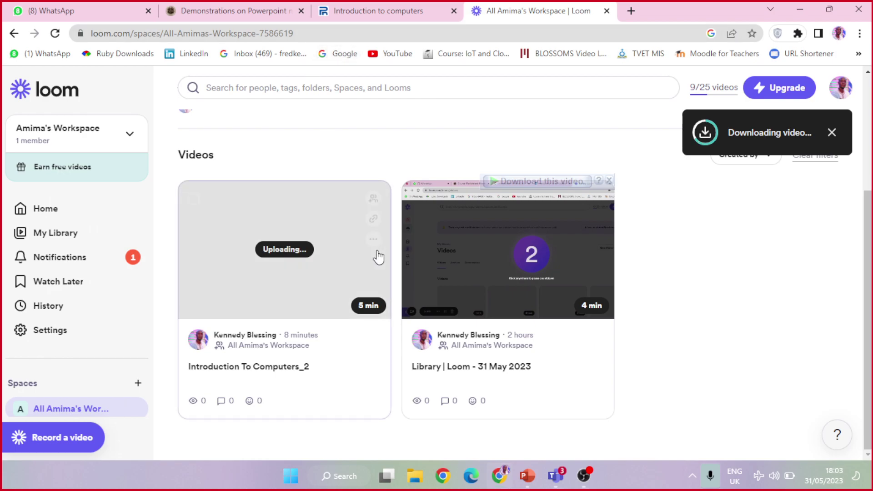
Switch to PowerPoint, select the body text box on slide 5 and display the presentation's recording and export options.
{"action": "left_click", "coordinate": [527, 477]}
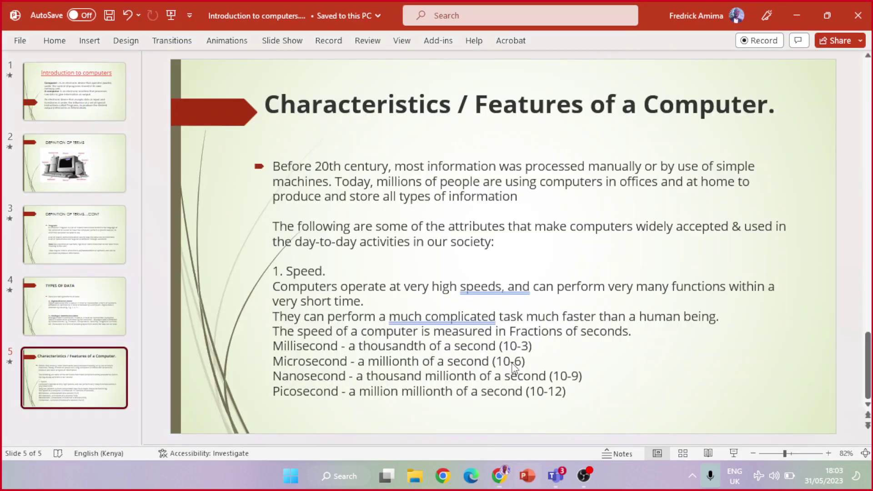
{"action": "left_click", "coordinate": [360, 157]}
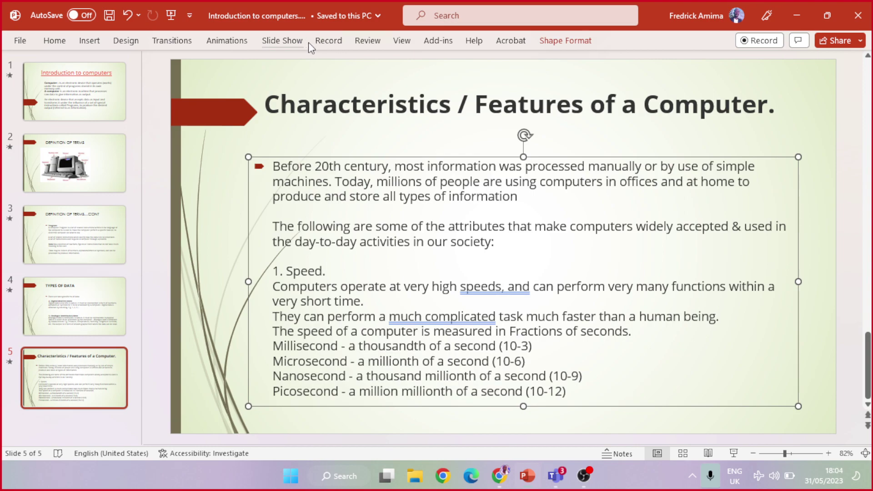
{"action": "left_click", "coordinate": [326, 42]}
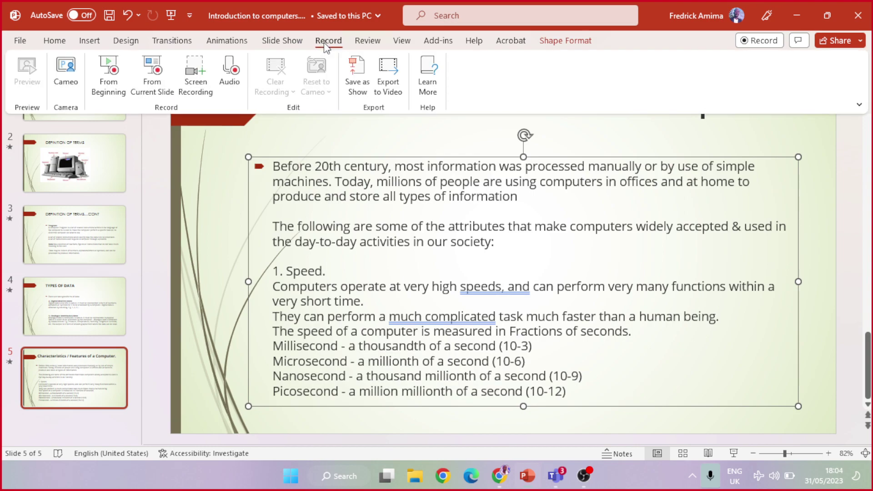